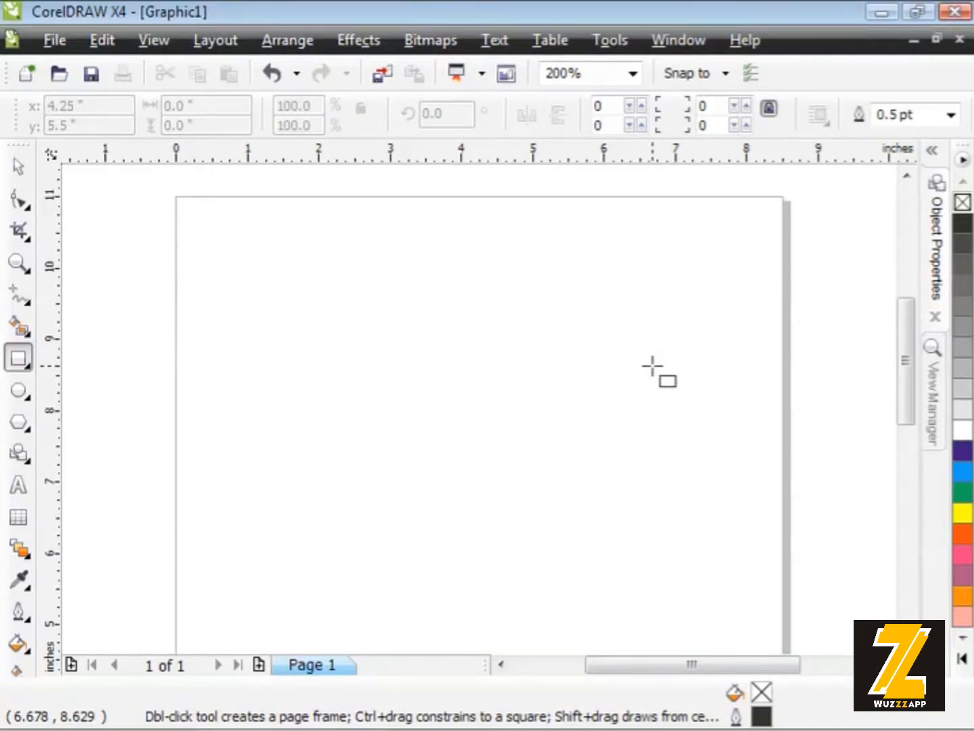
Create a rectangle frame matching the whole page and remove it again.
click(632, 74)
click(619, 100)
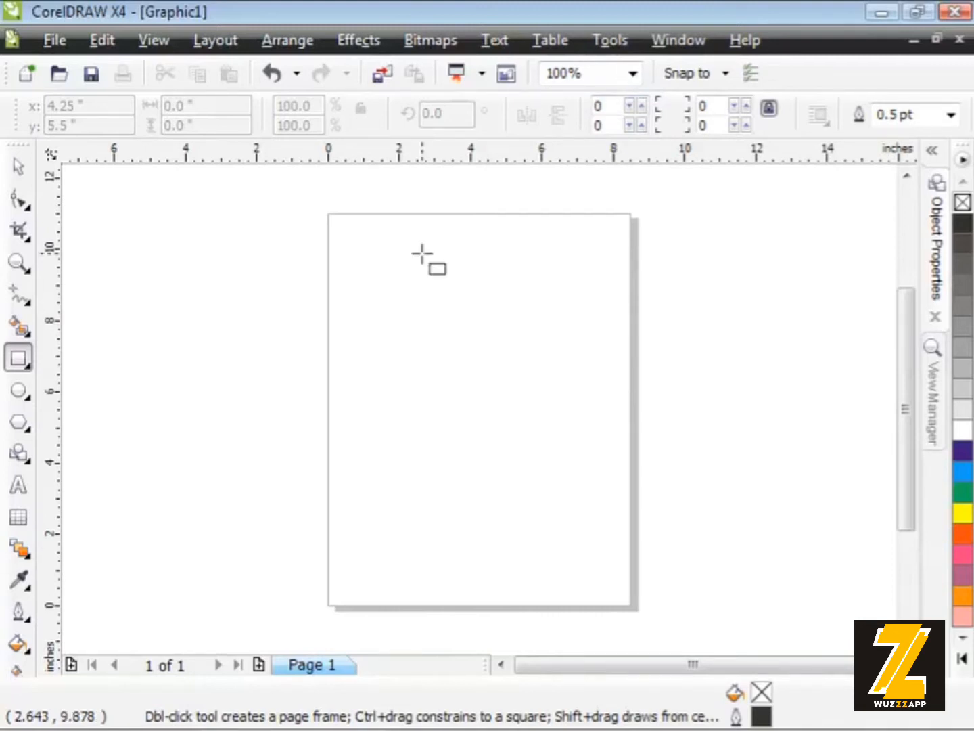
double_click(19, 360)
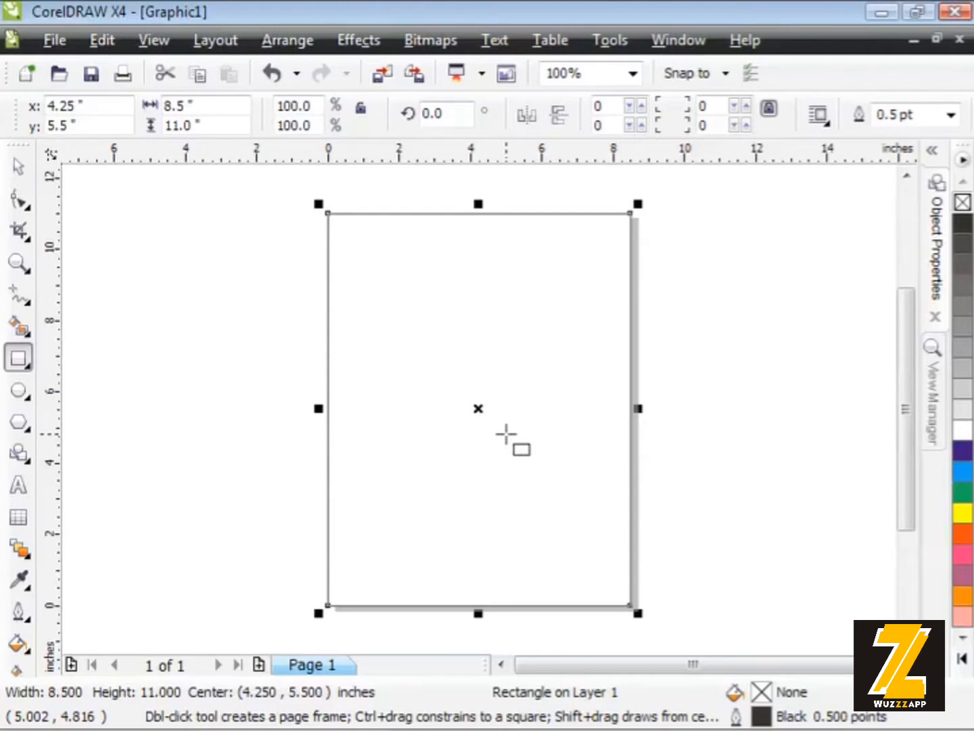
key(Escape)
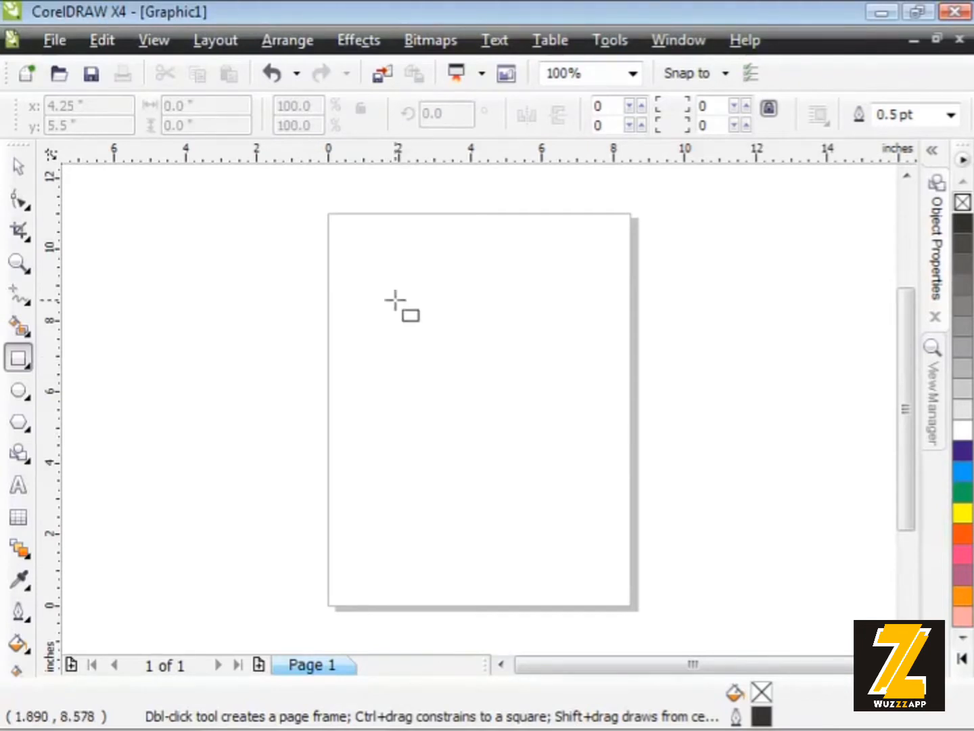
Draw a rectangle about 4.9 inches wide and 4 inches high in the upper middle of the page.
drag(389, 292, 565, 435)
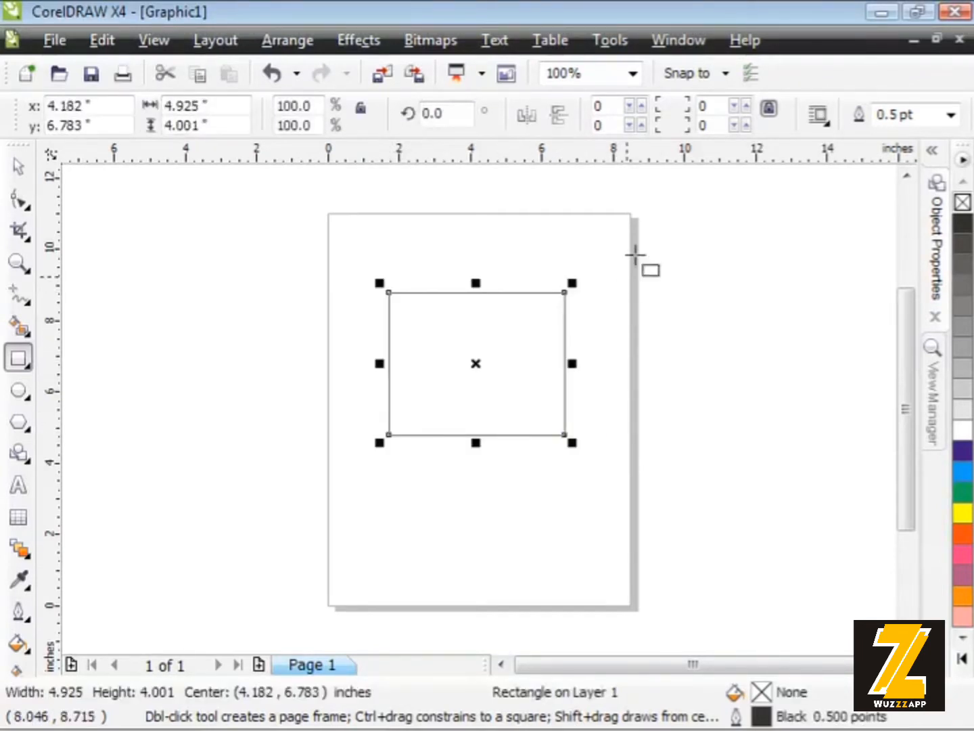
click(633, 74)
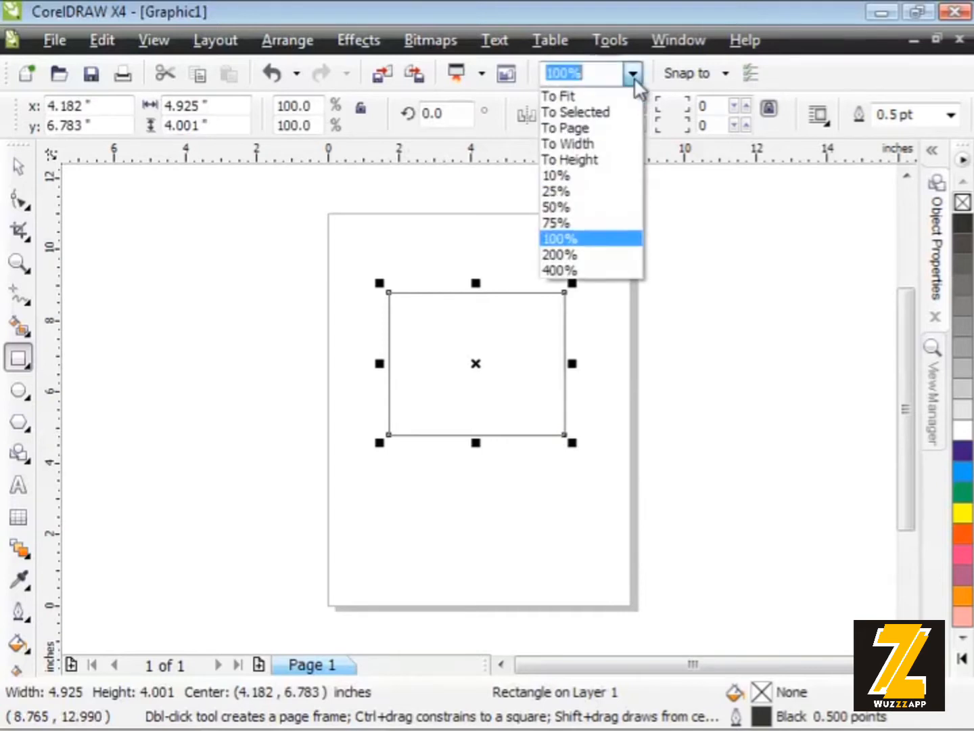
click(593, 255)
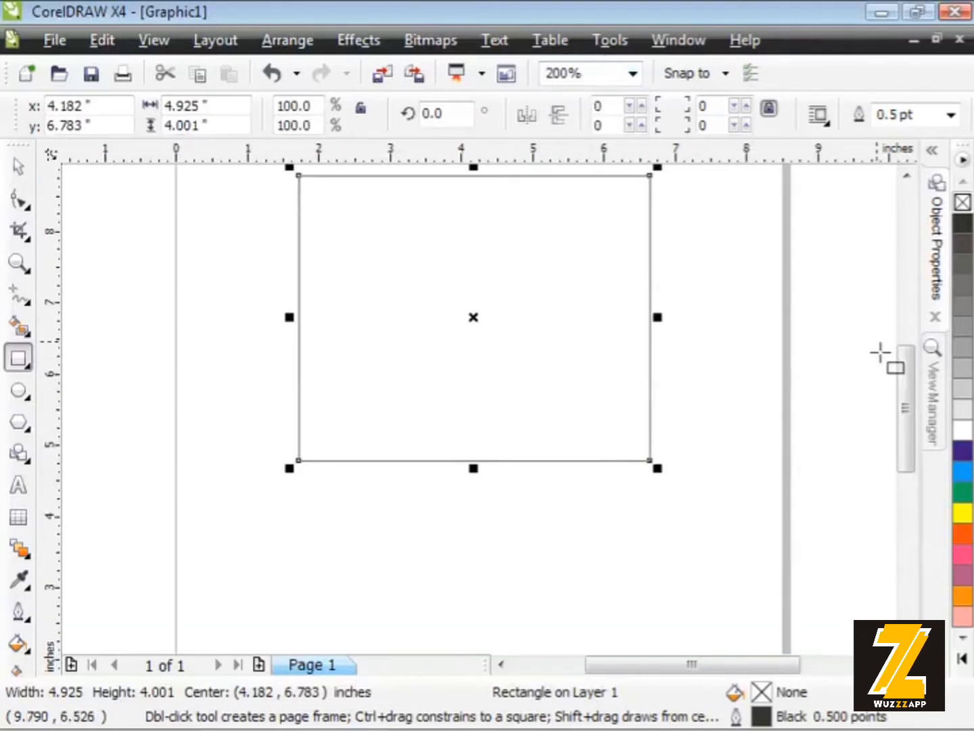
drag(903, 366, 902, 347)
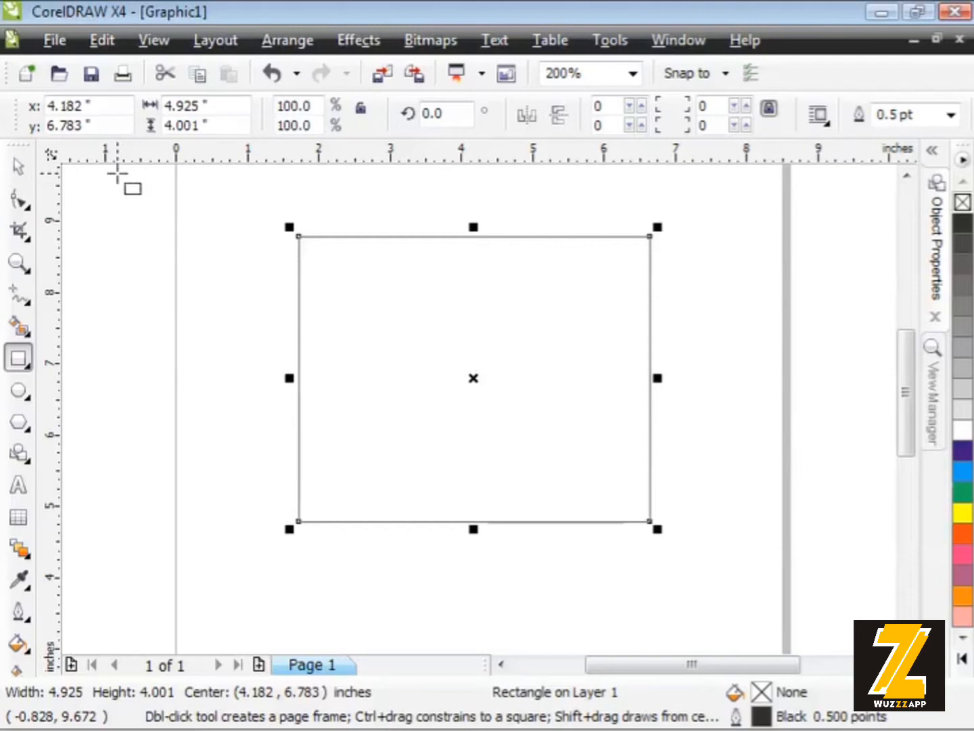
drag(92, 105, 44, 106)
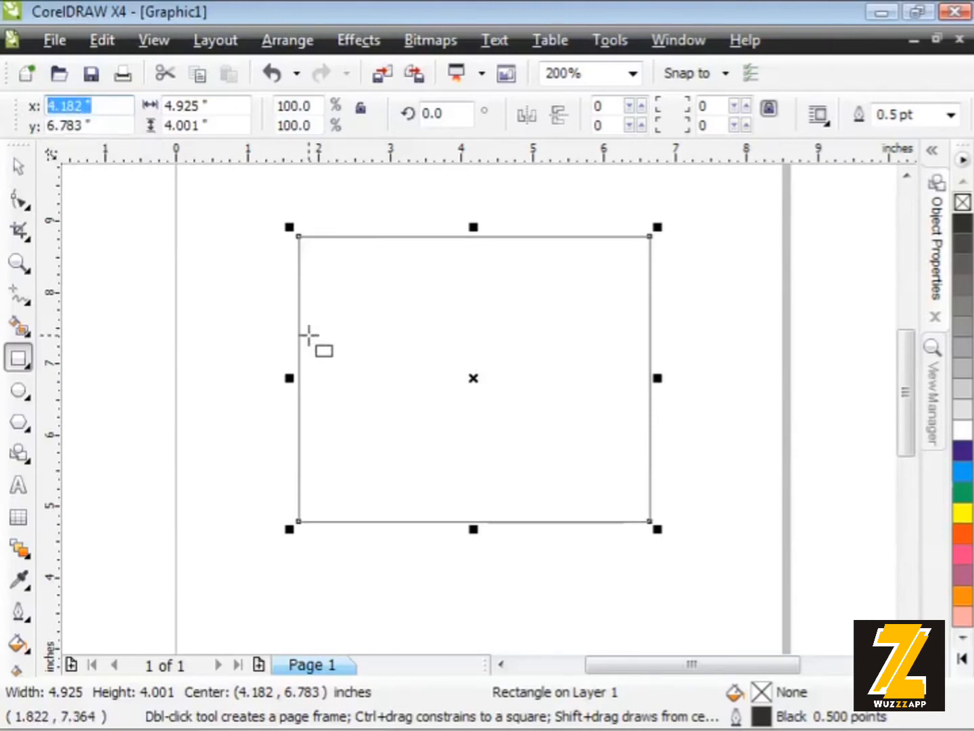
click(90, 106)
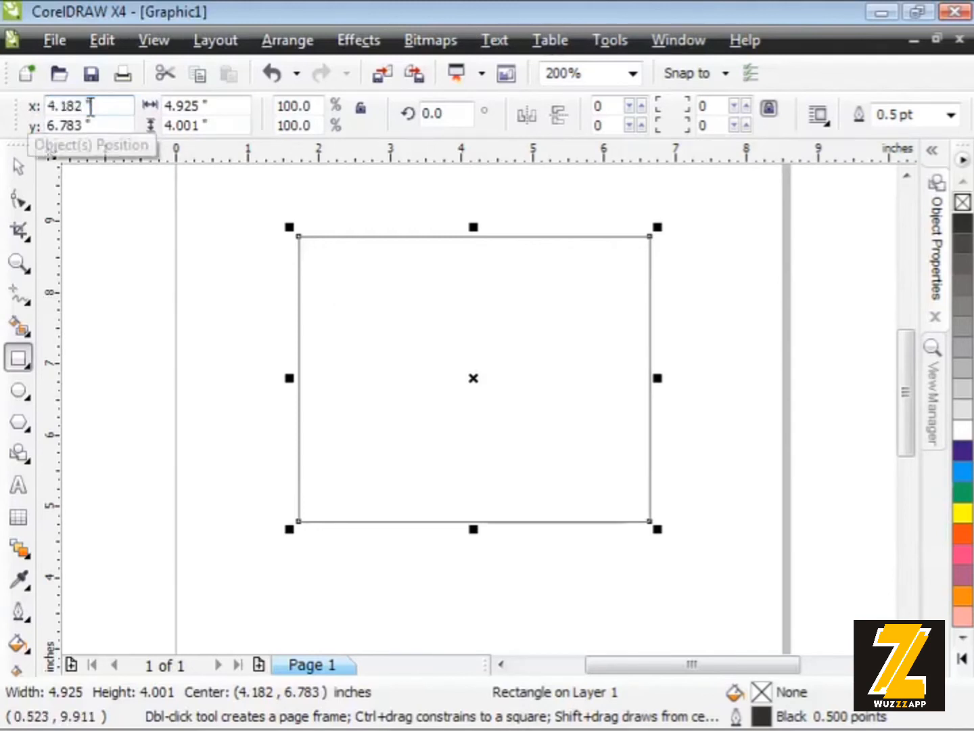
drag(92, 105, 46, 123)
click(107, 126)
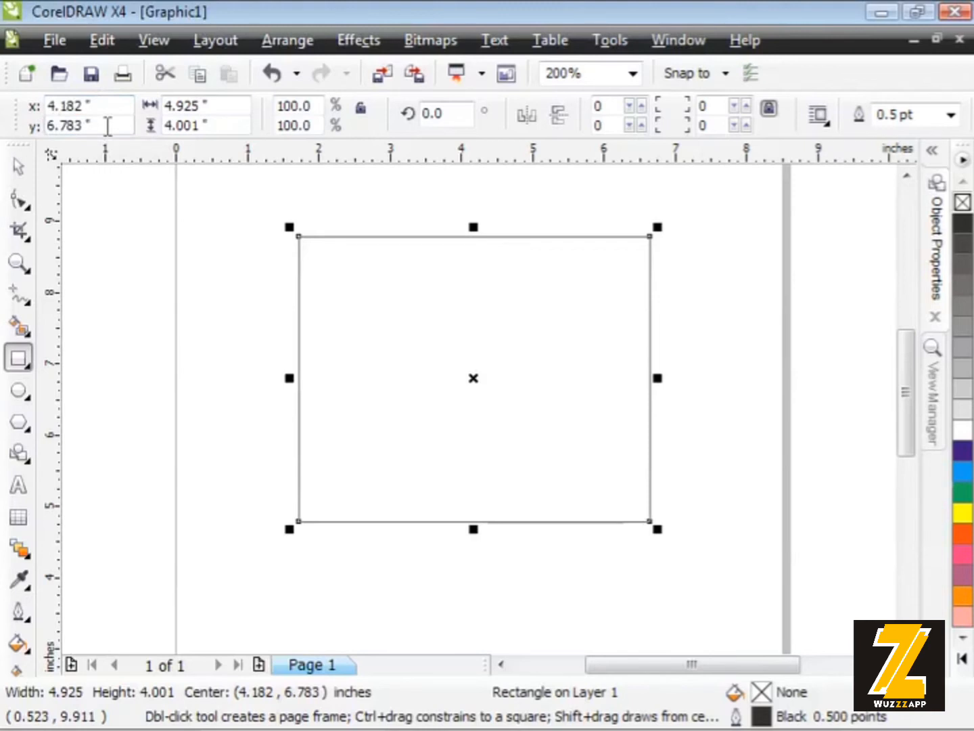
Set both the width and the height of the rectangle to 4 inches.
drag(203, 106, 157, 106)
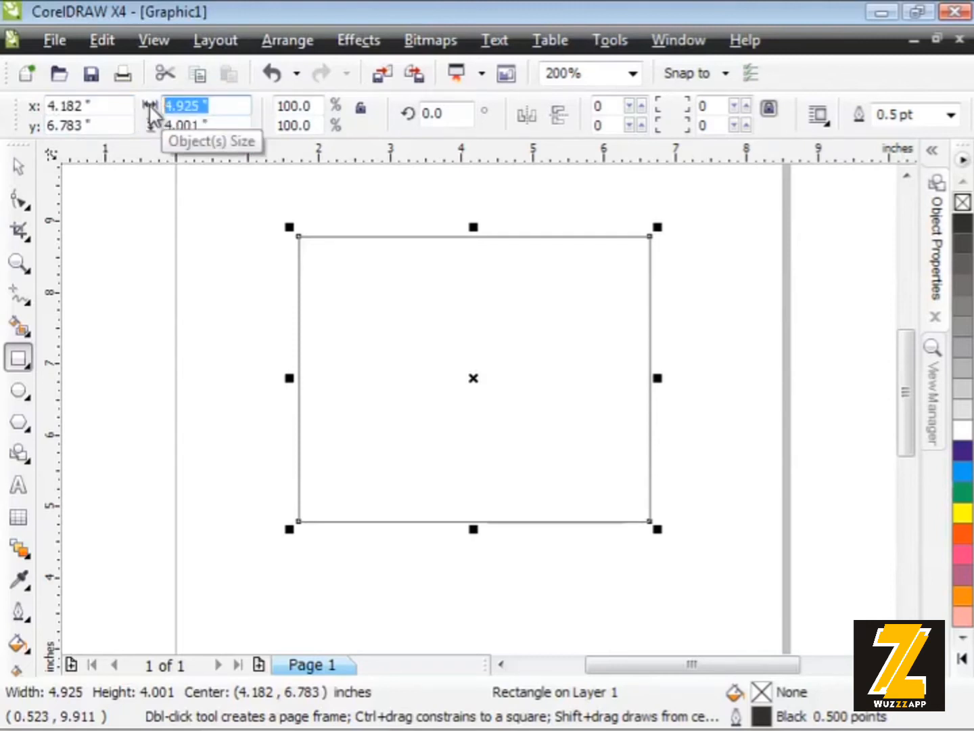
text(4)
key(Return)
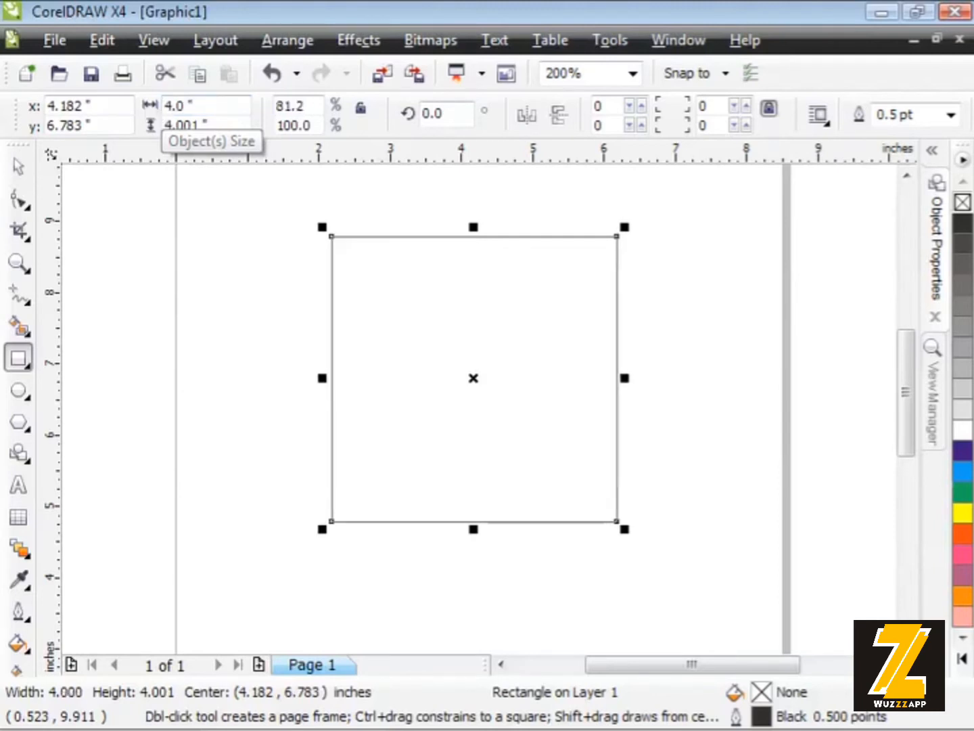
click(166, 125)
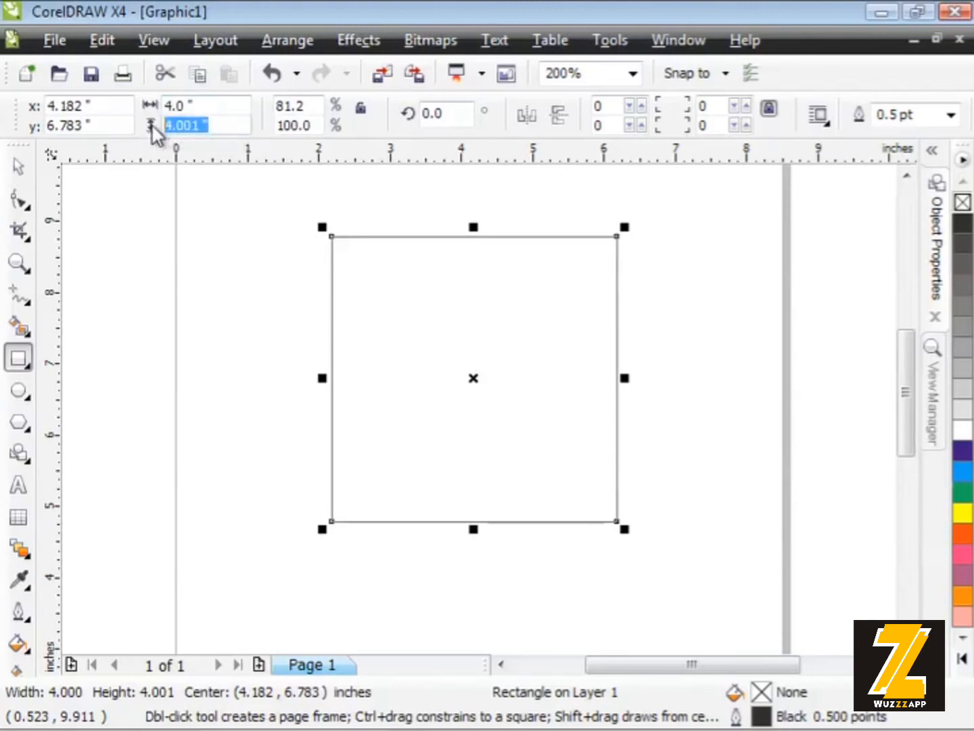
text(4)
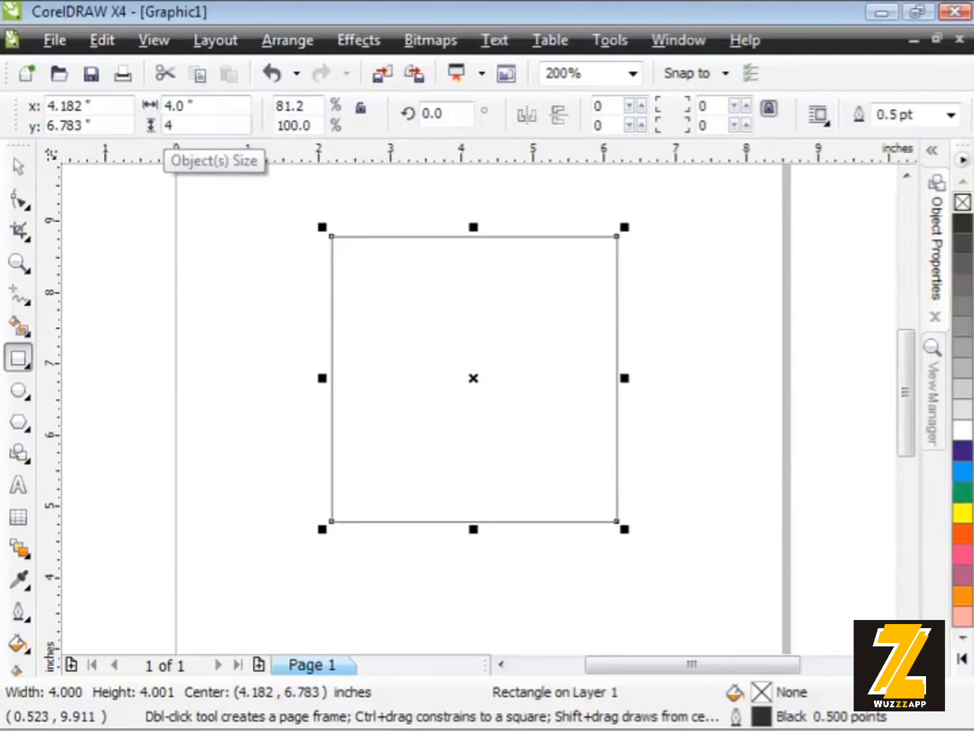
key(Return)
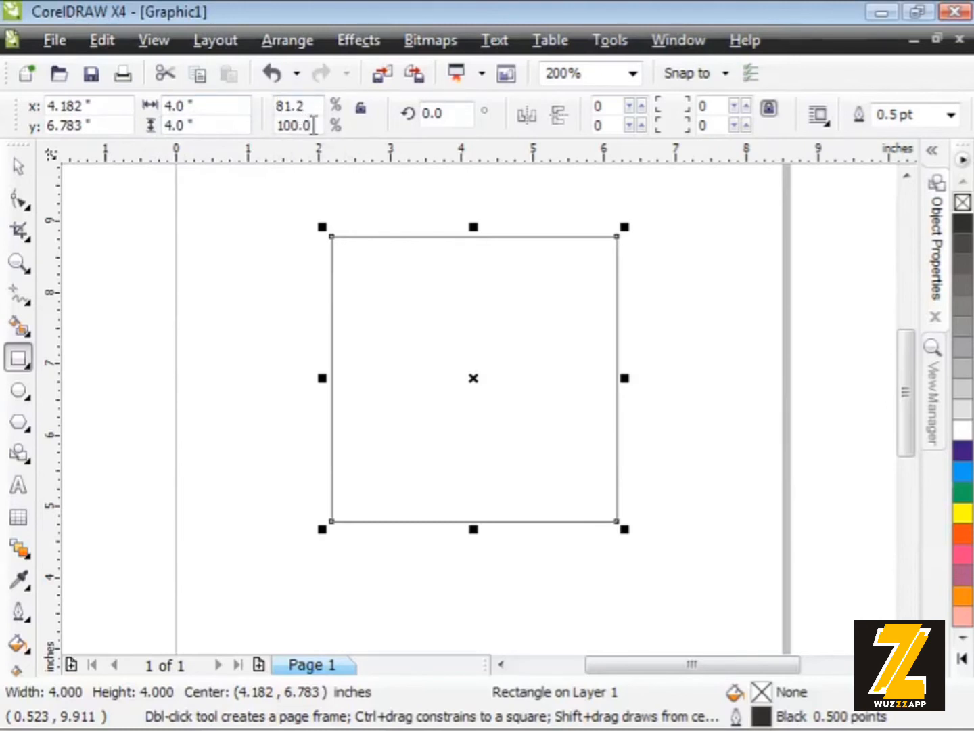
Set the rectangle's vertical scale factor to 120% and reduce it to 90%.
drag(307, 125, 278, 135)
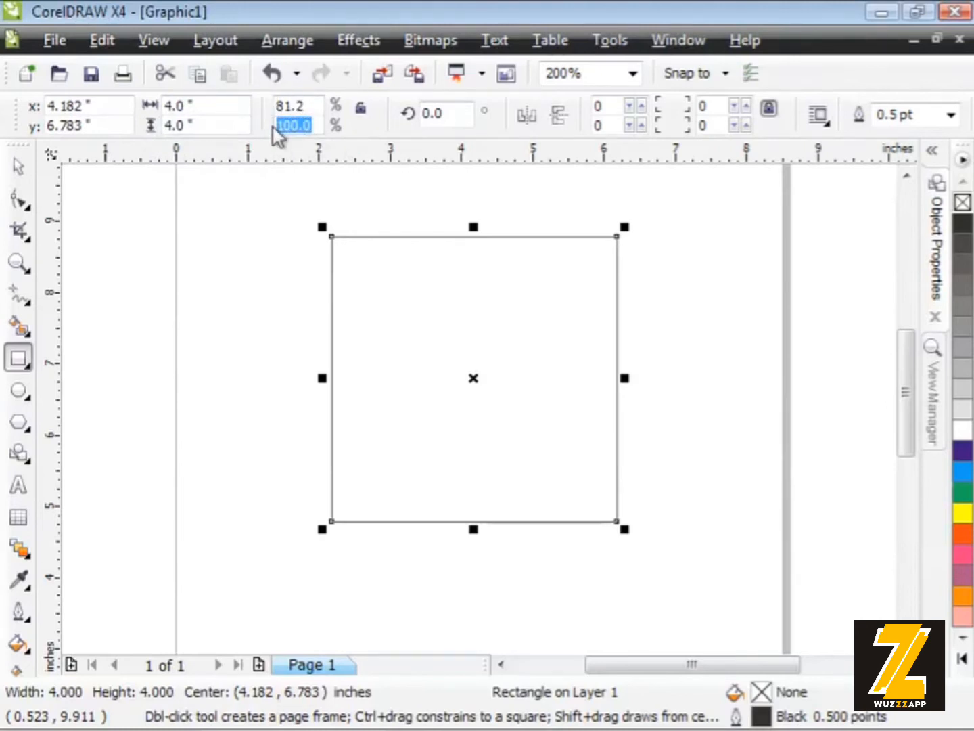
text(120)
key(Return)
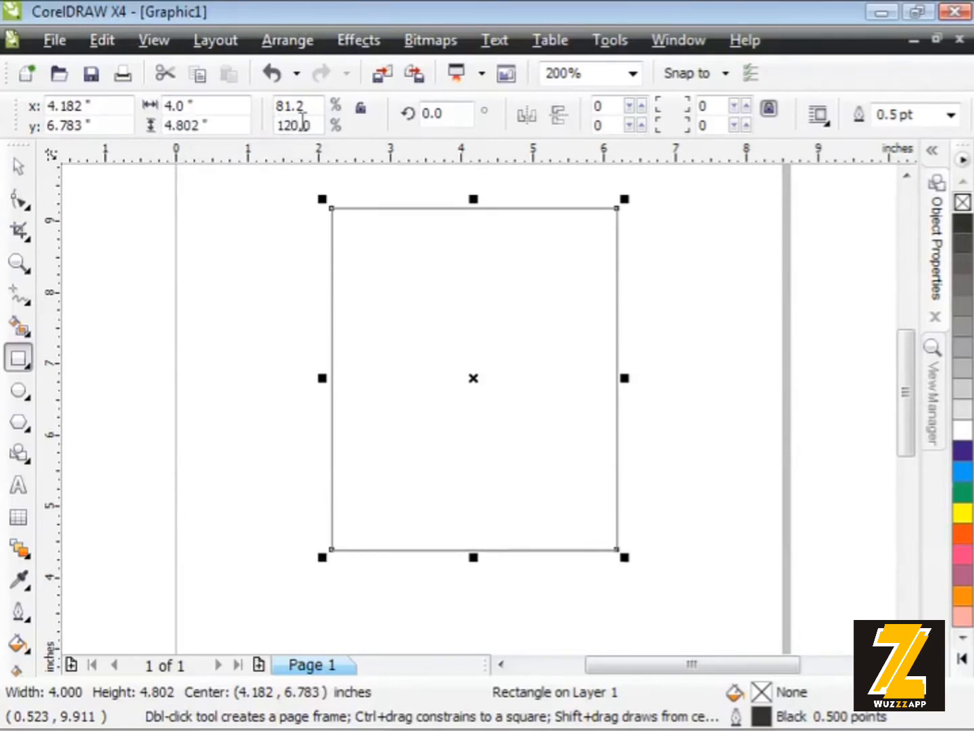
drag(304, 125, 275, 128)
text(90)
key(Return)
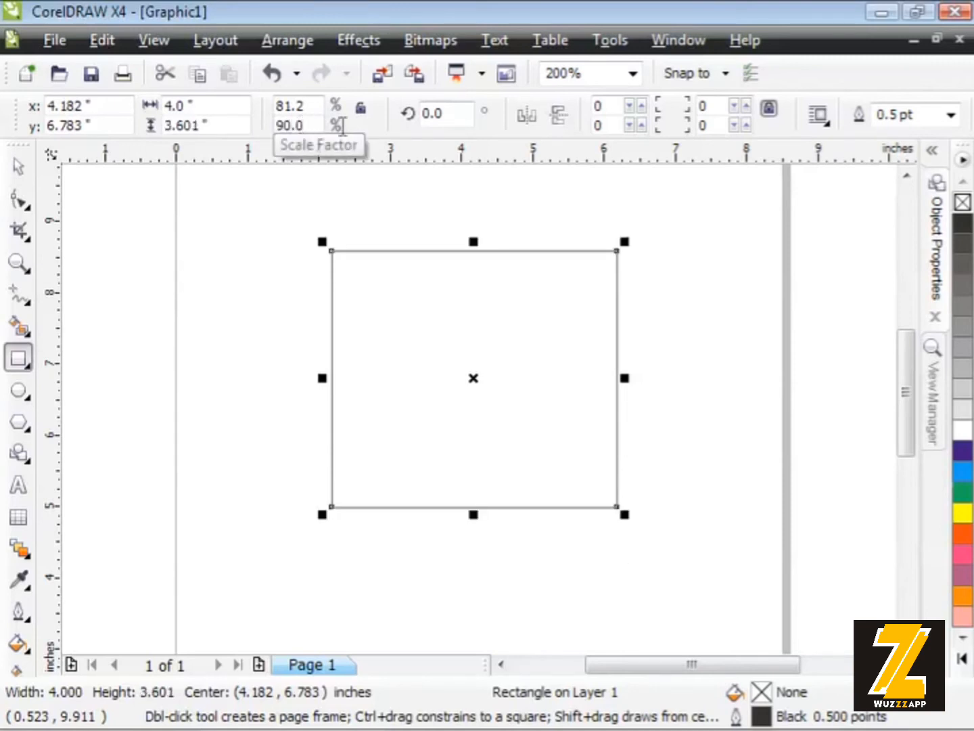
Rotate the rectangle to 15 degrees, on to 30 degrees, and back to 0 degrees.
drag(445, 112, 409, 114)
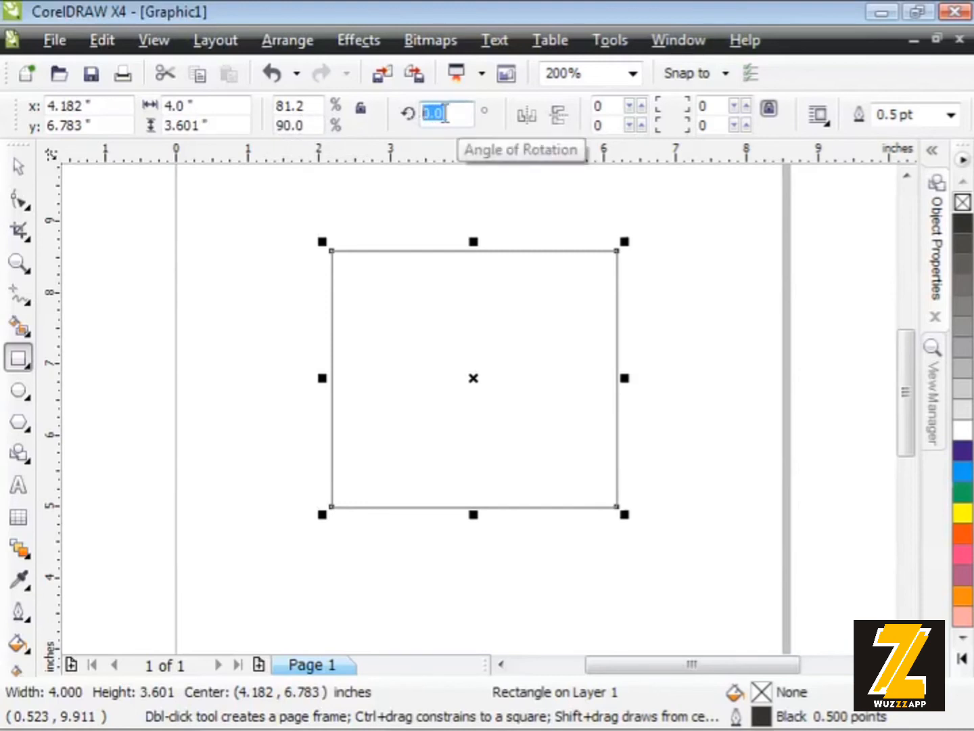
text(15)
key(Return)
drag(452, 112, 409, 124)
text(30)
key(Return)
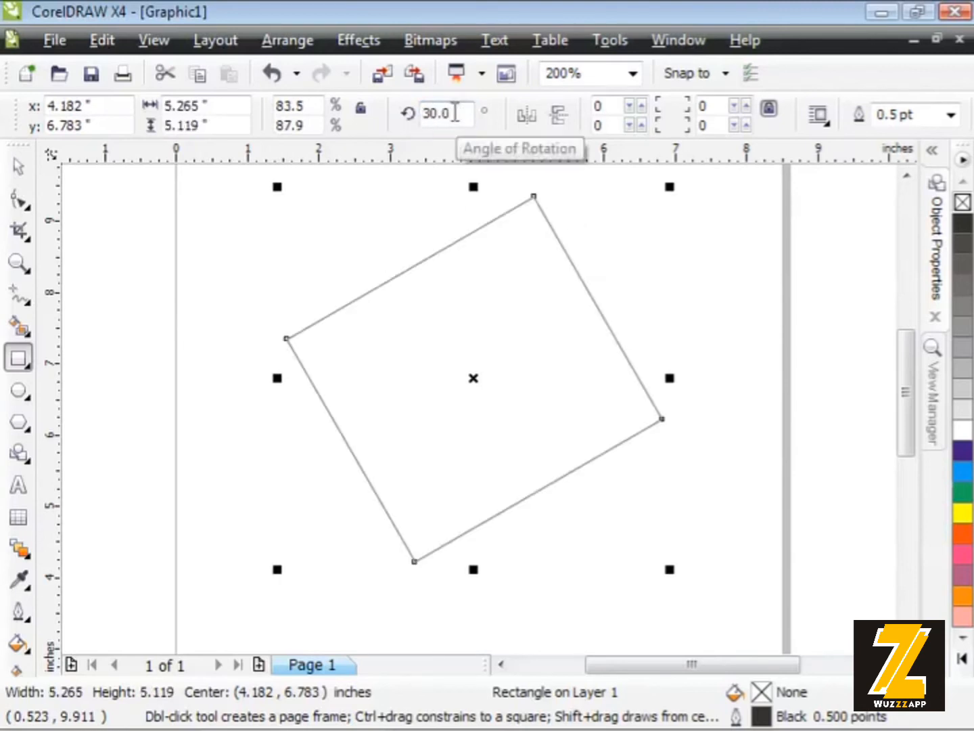
drag(452, 113, 409, 122)
text(0)
key(Return)
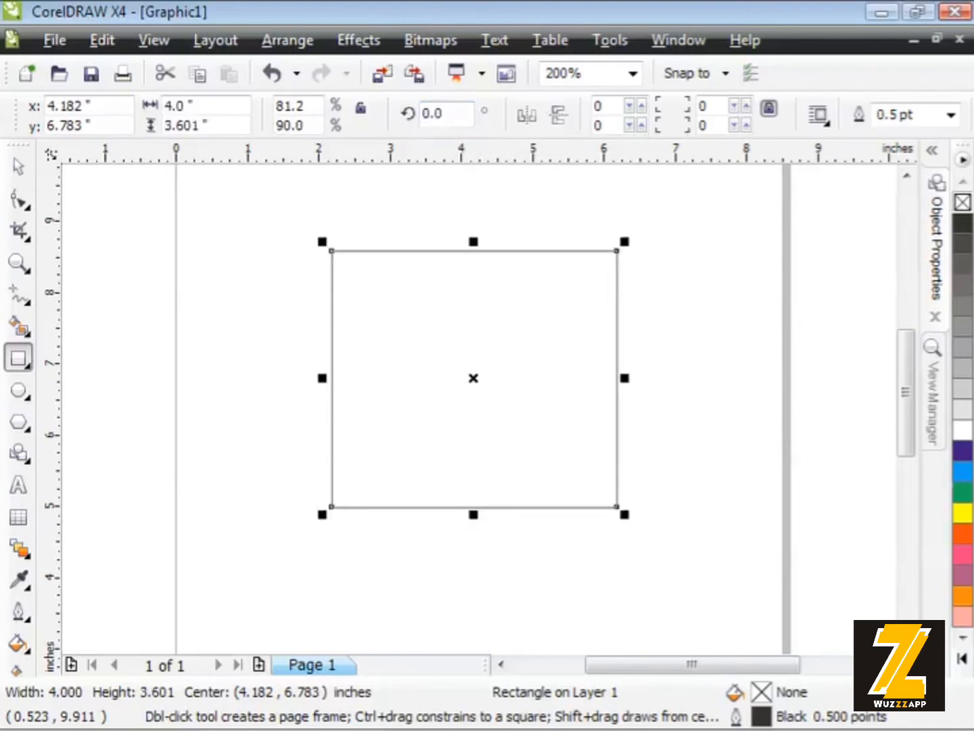
Mirror the rectangle horizontally, flip it back, and mirror it horizontally once more.
click(527, 117)
click(527, 117)
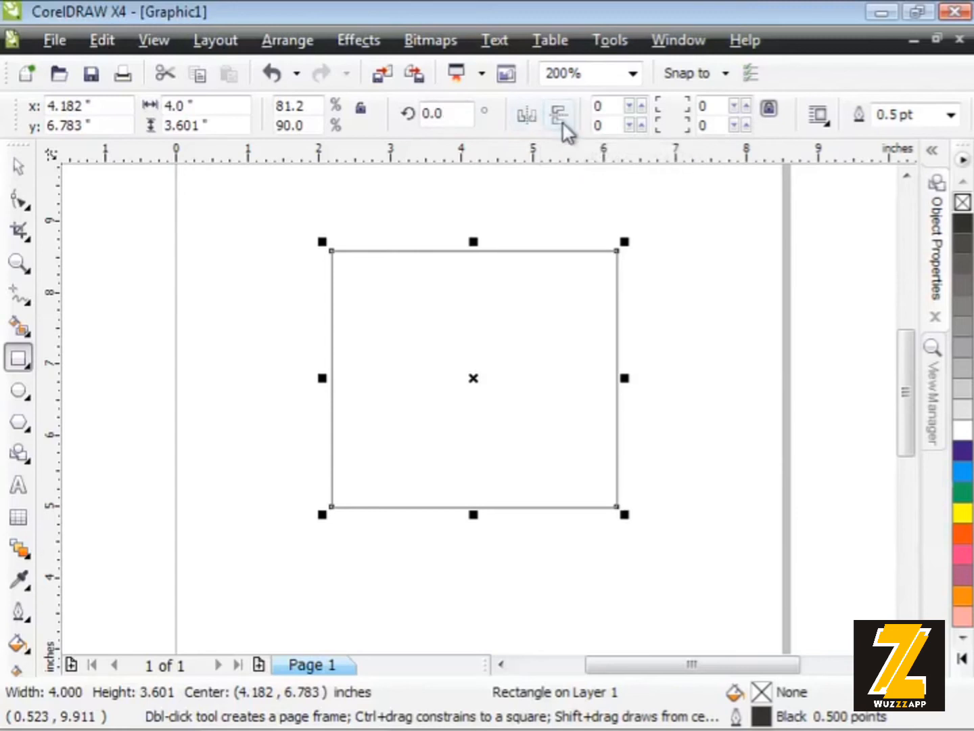
click(527, 116)
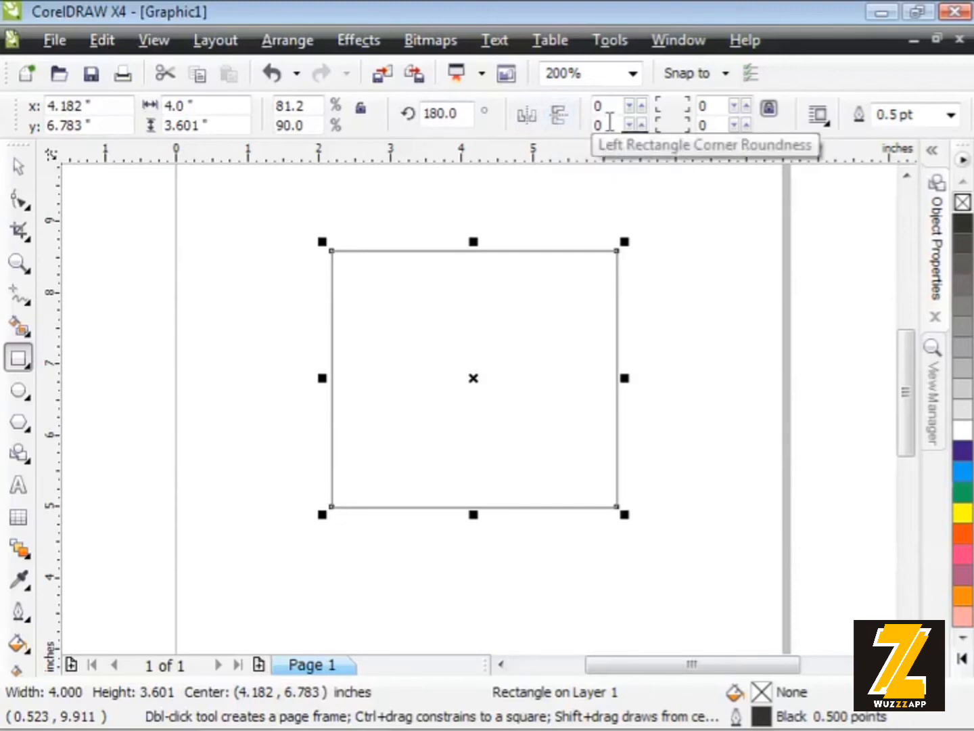
Round all four corners of the rectangle together, raising the corner roundness to 19.
click(640, 106)
click(640, 105)
double_click(642, 106)
click(642, 106)
click(642, 106)
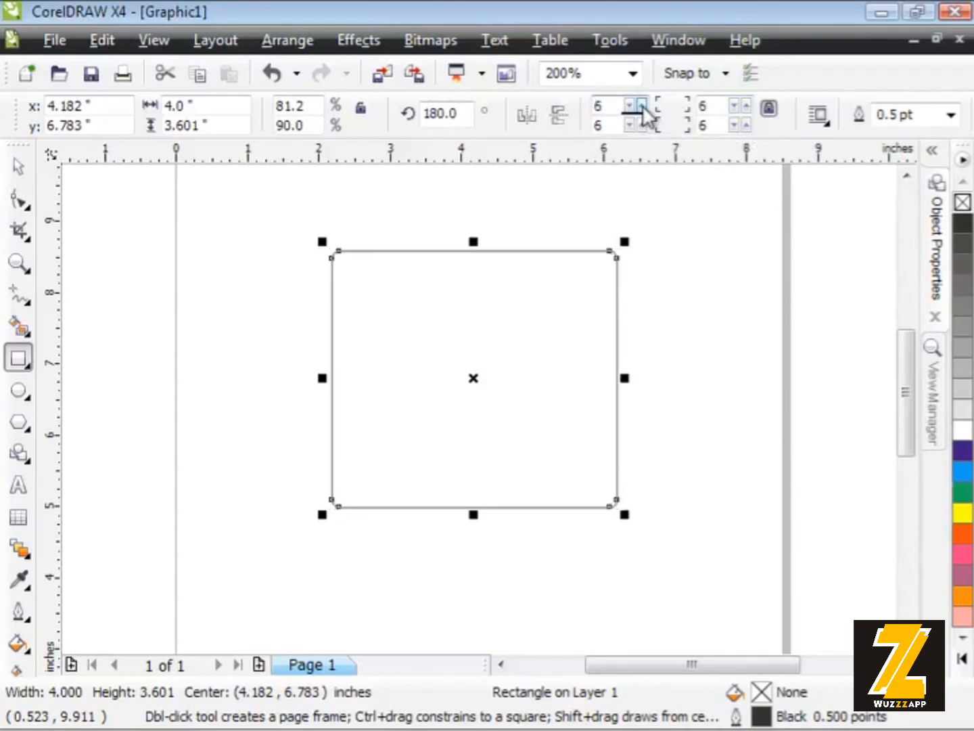
click(642, 106)
click(642, 107)
click(642, 106)
click(642, 106)
click(642, 106)
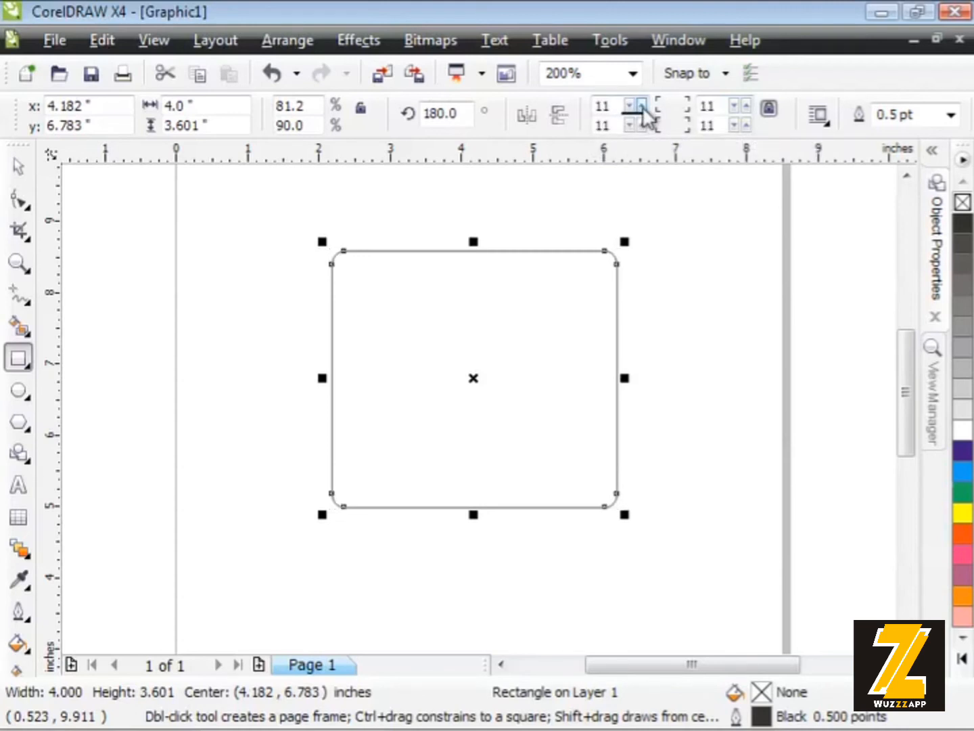
click(640, 106)
click(641, 105)
click(641, 105)
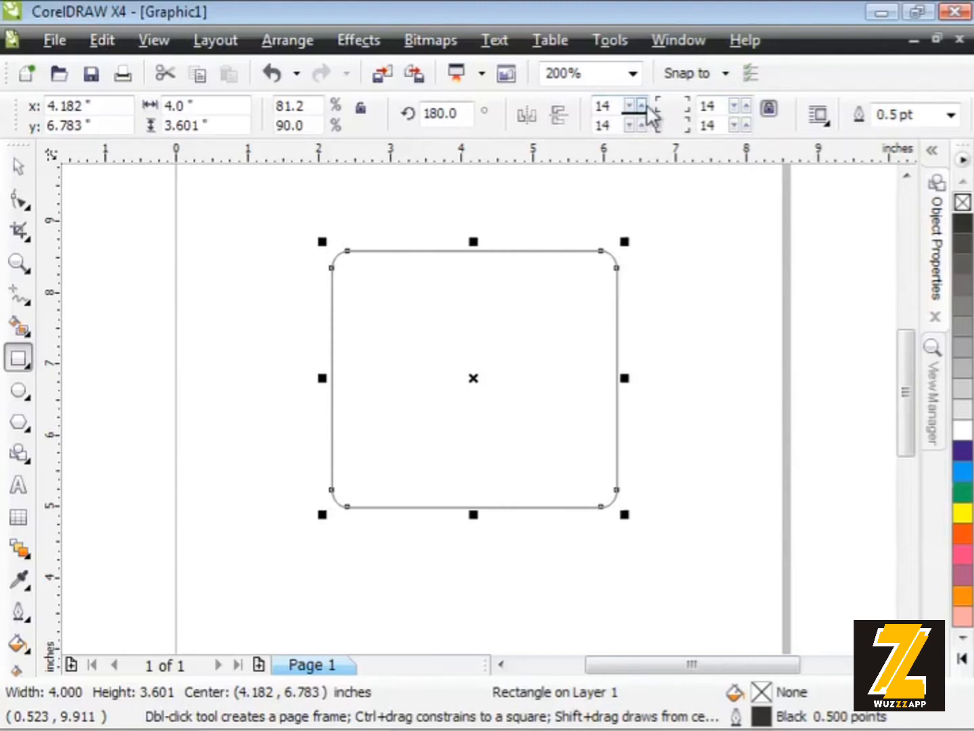
click(641, 105)
click(641, 106)
click(641, 106)
click(641, 105)
click(641, 105)
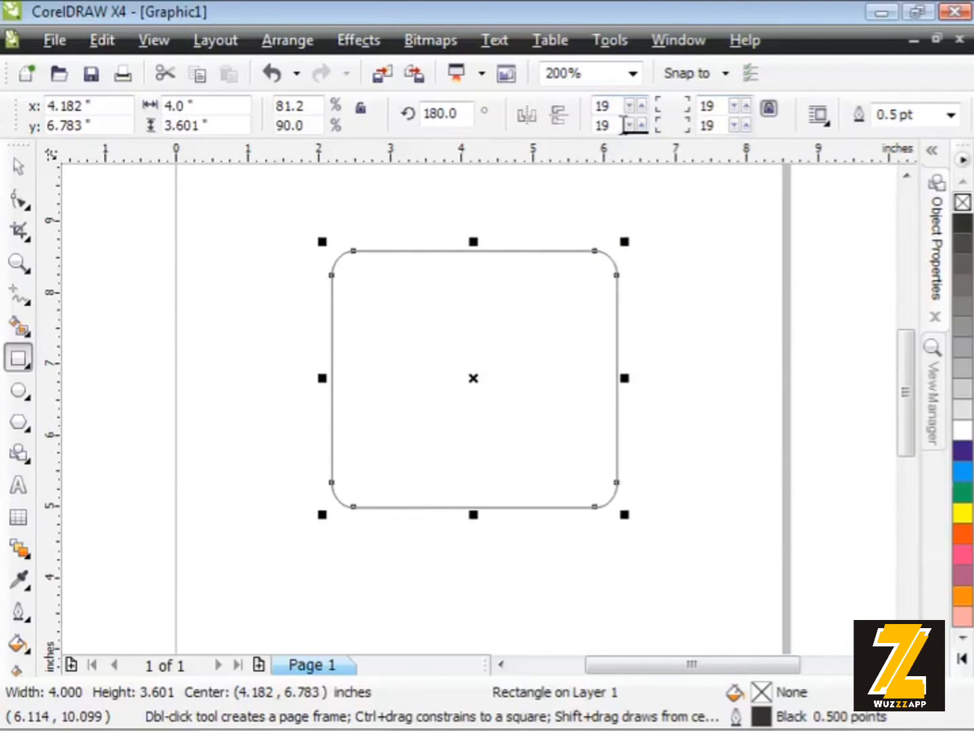
Unlink the corner roundness values and set the rectangle's top-right and bottom-left corners to 0.
click(769, 109)
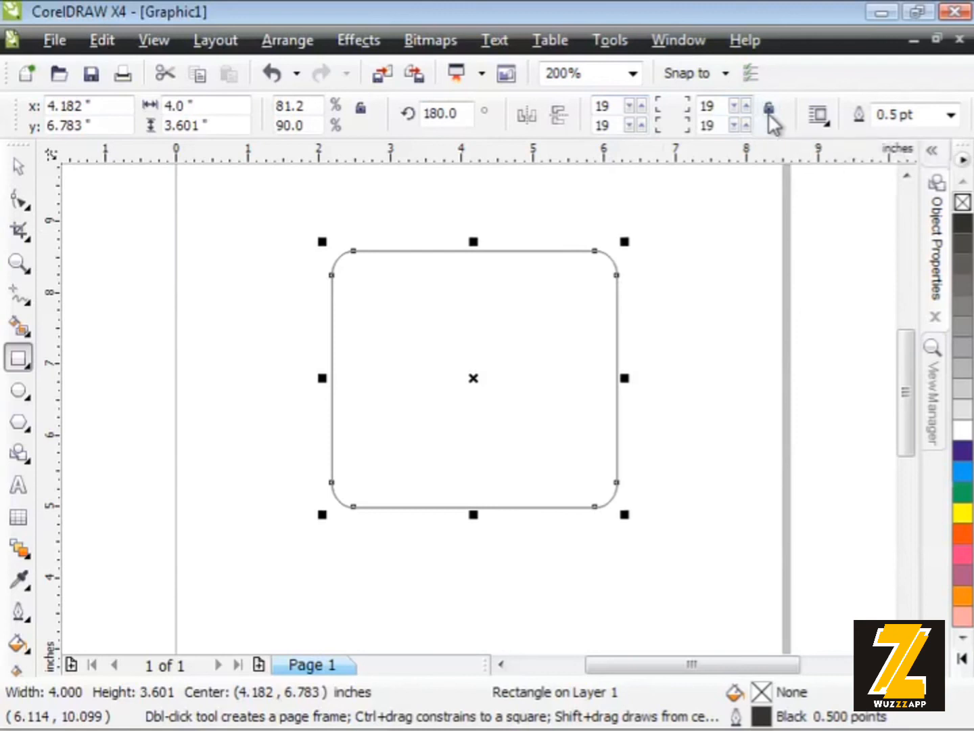
click(734, 106)
drag(734, 106, 734, 106)
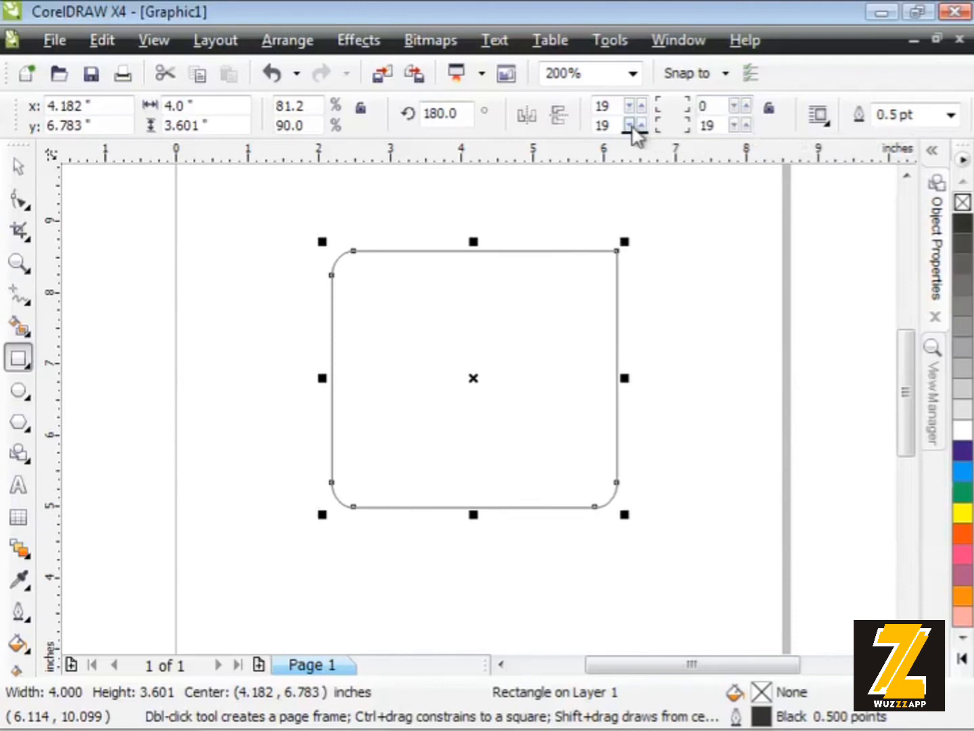
drag(632, 127, 631, 130)
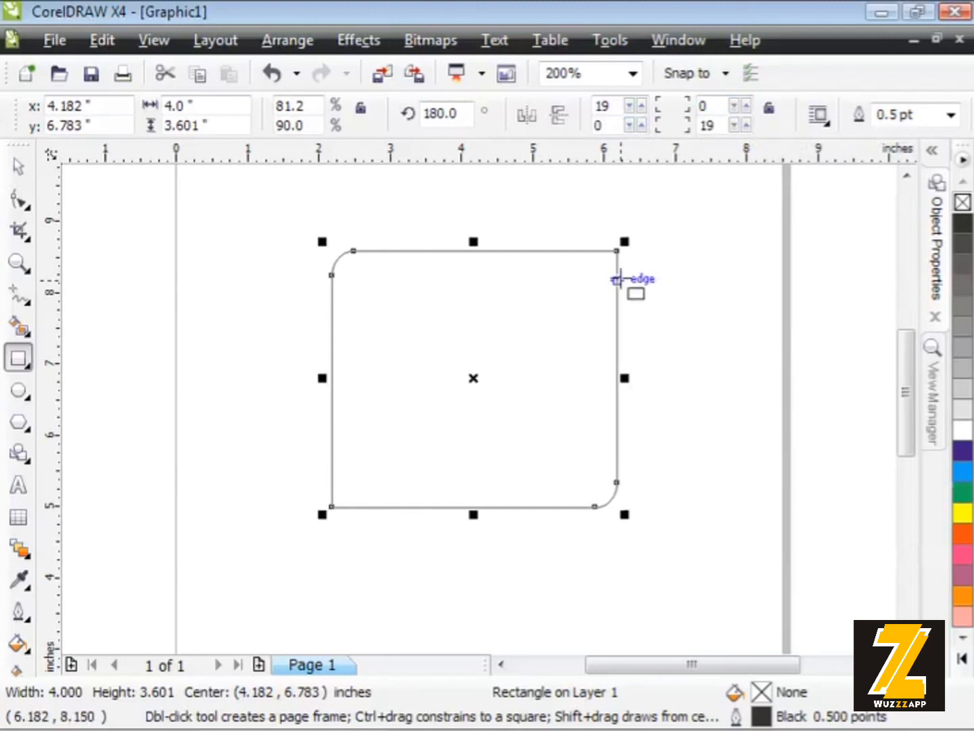